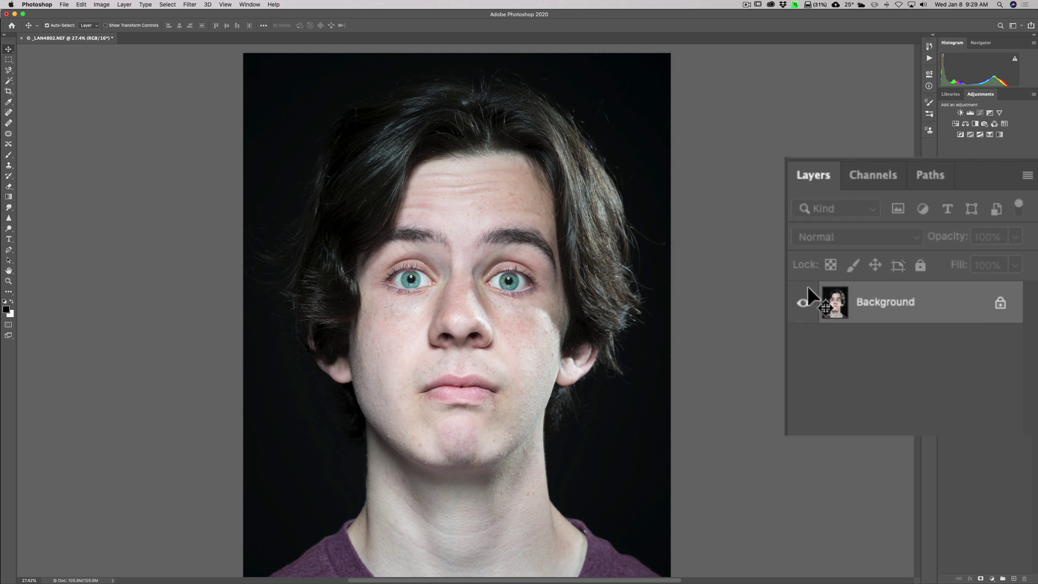
Step: Duplicate the Background layer as Layer 1 and open the Filter > Sharpen submenu
key("super+j")
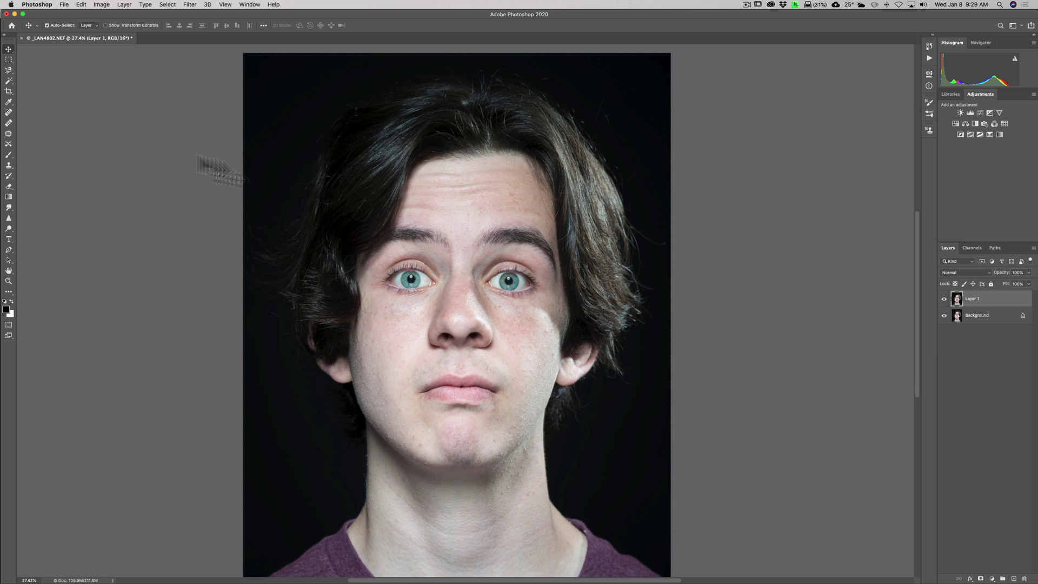
left_click(192, 5)
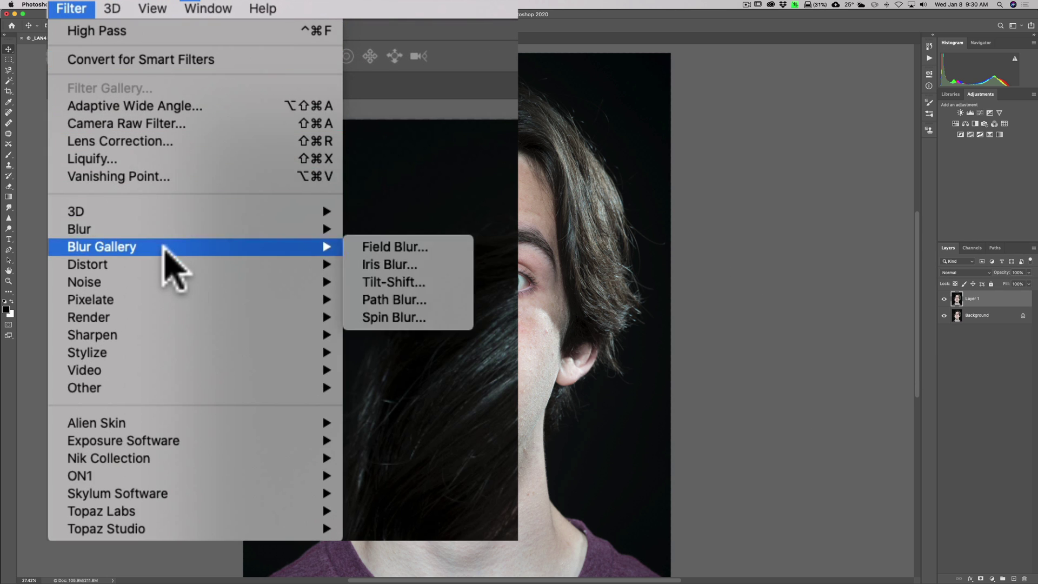
mouse_move(237, 118)
mouse_move(259, 336)
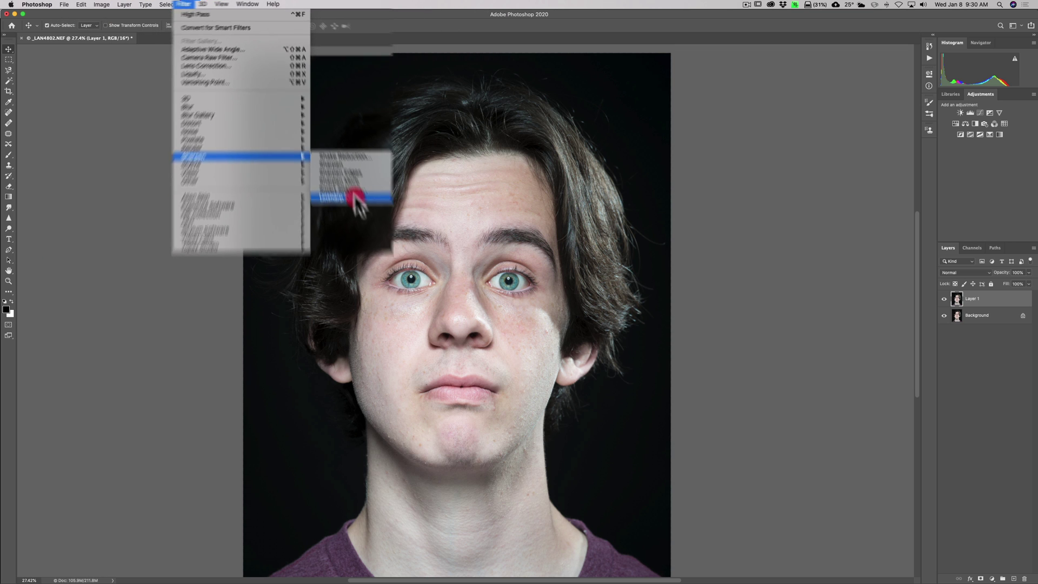
Step: Open Unsharp Mask, pan the preview to an eye, and toggle Preview to compare before and after
left_click(350, 189)
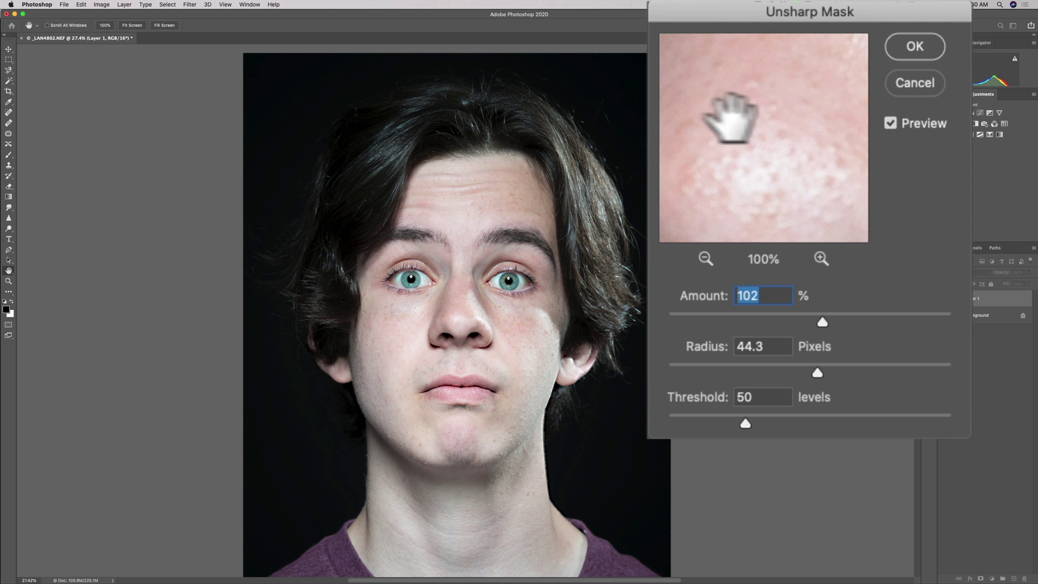
left_click_drag(721, 105, 838, 183)
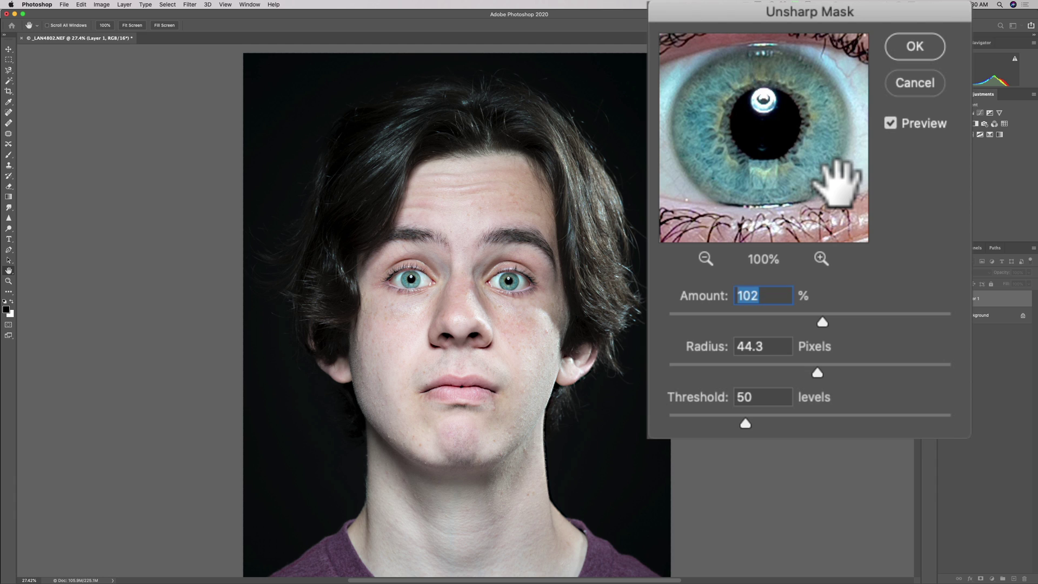
left_click(890, 124)
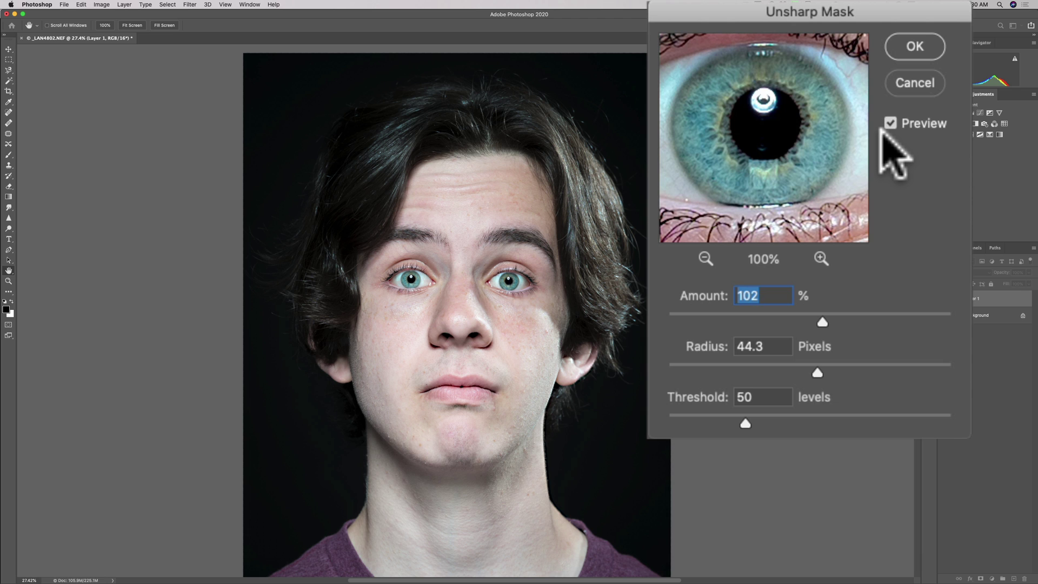
left_click(890, 123)
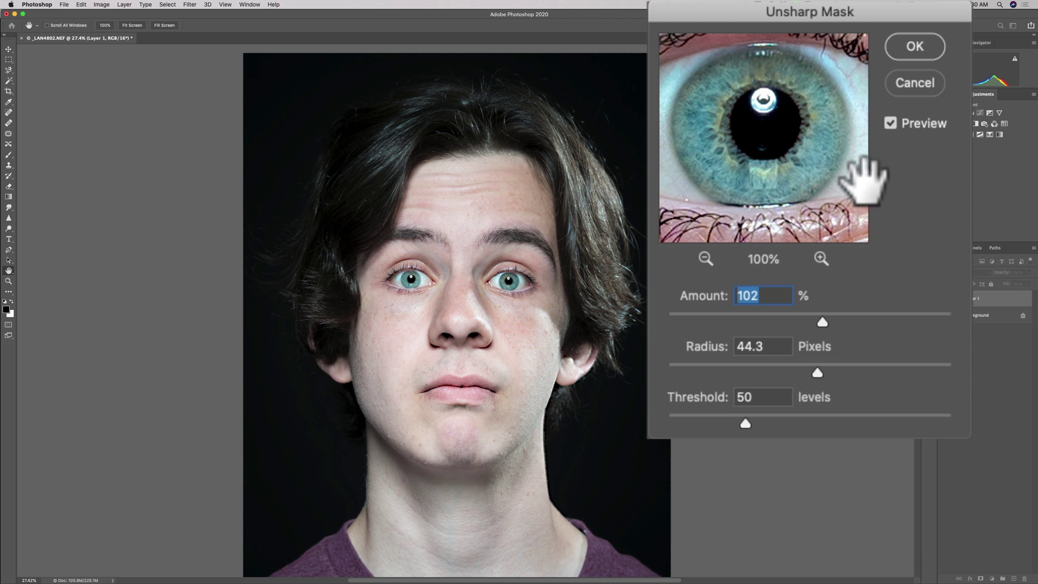
left_click(890, 123)
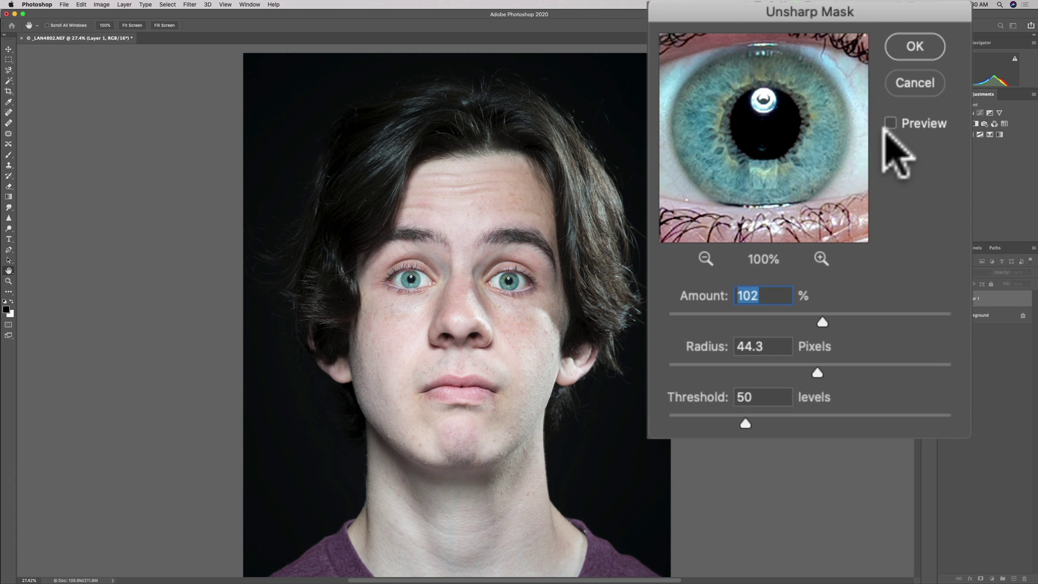
left_click(889, 123)
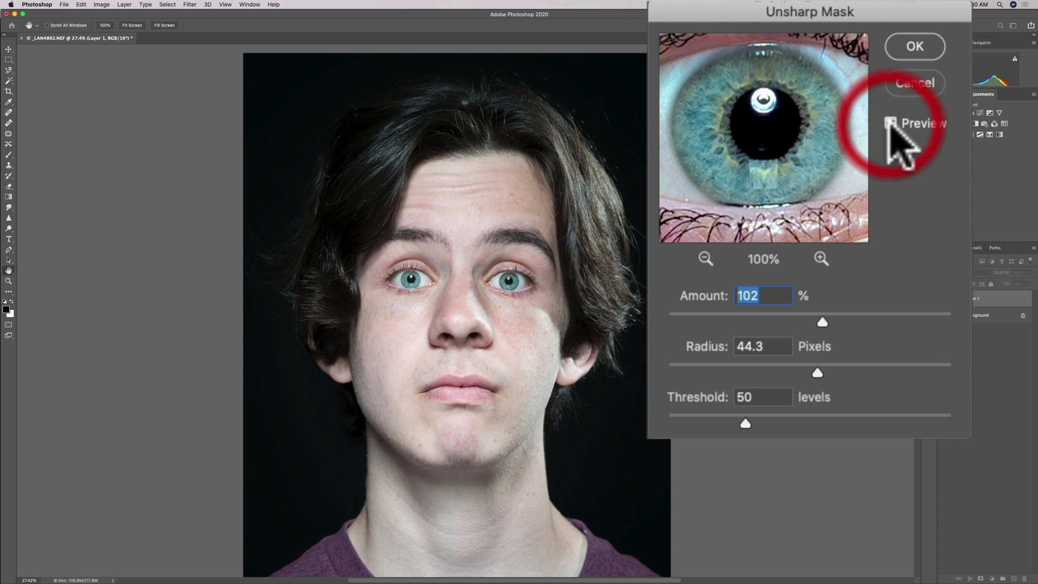
left_click(889, 123)
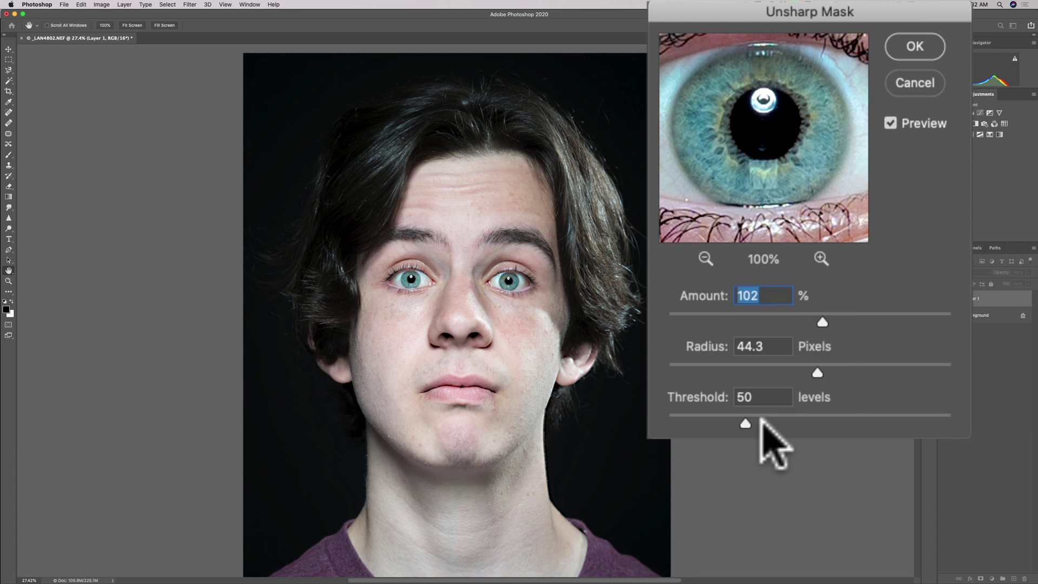
Step: Sweep the Unsharp Mask Threshold from 0 up to 255, then bring it back down to about 150 levels
left_click_drag(746, 425, 667, 424)
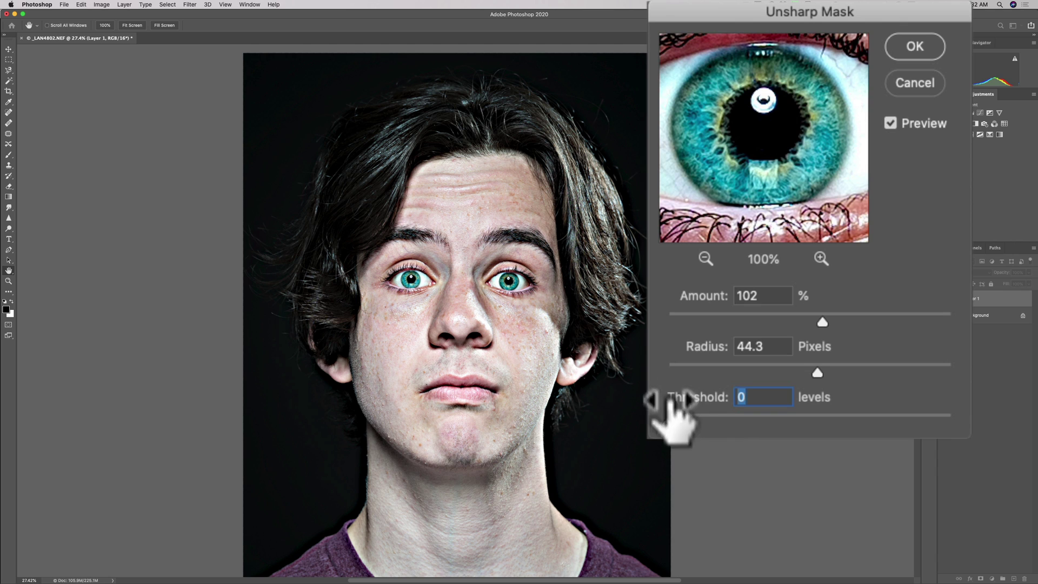
left_click_drag(667, 425, 953, 427)
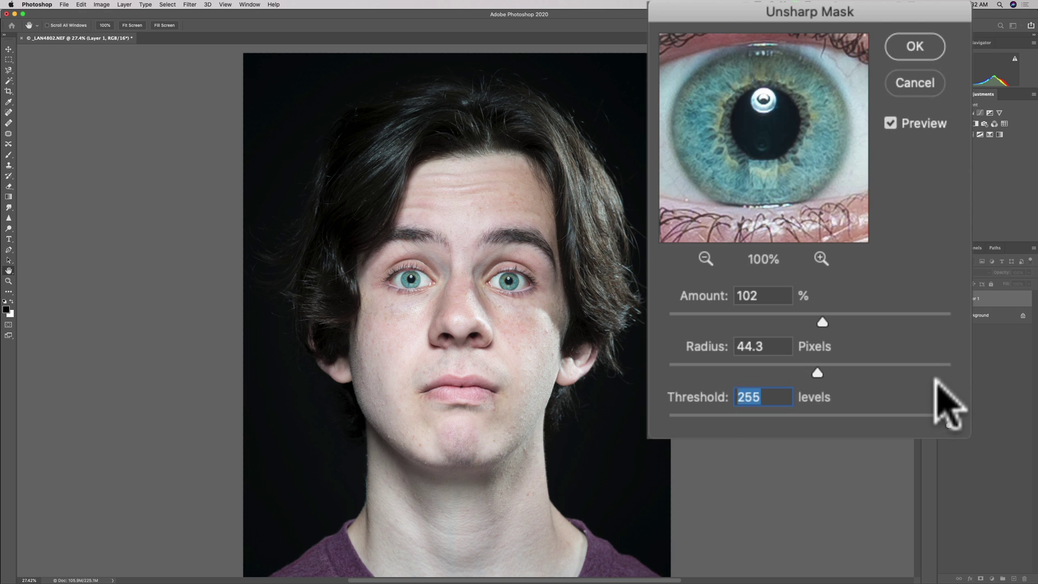
left_click_drag(951, 423, 877, 423)
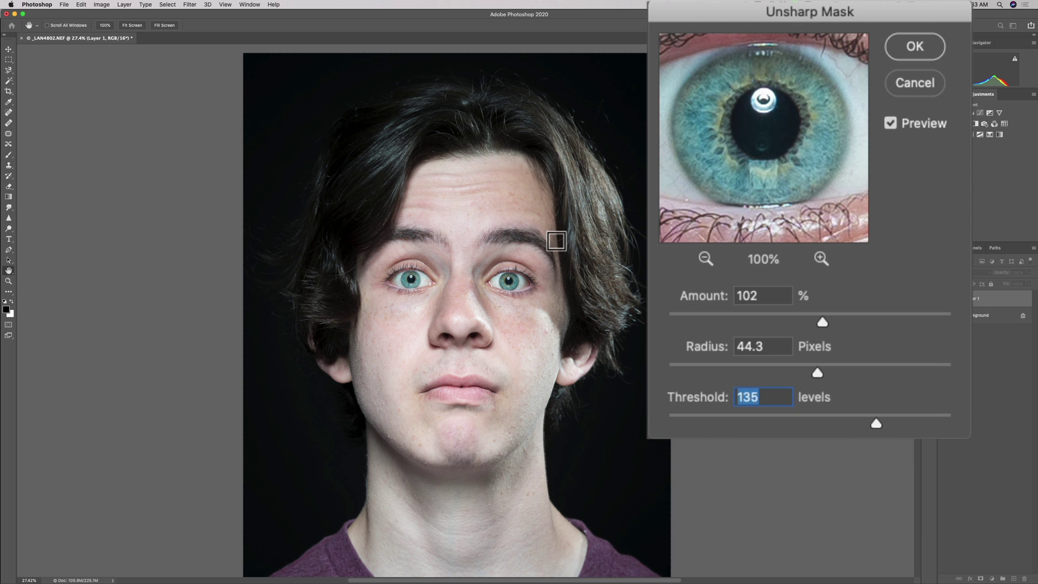
mouse_move(876, 423)
left_mouse_down()
mouse_move(673, 419)
mouse_move(899, 433)
left_mouse_up()
Step: Drop Threshold back to 0 levels, then lower Amount to 70% and Radius to 4.4 pixels
left_click_drag(899, 423, 668, 425)
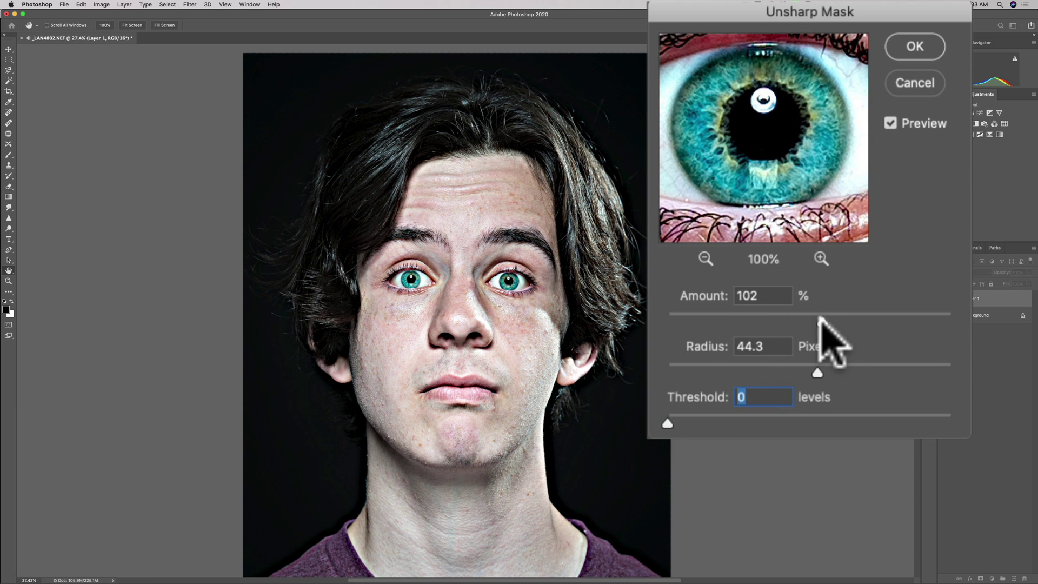
left_click_drag(820, 318, 773, 319)
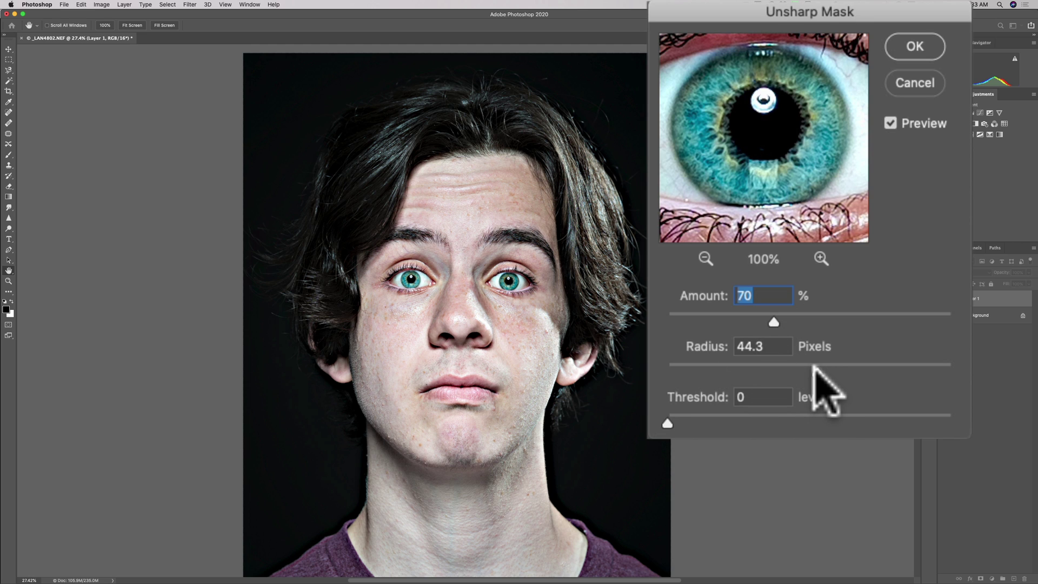
left_click_drag(814, 366, 735, 367)
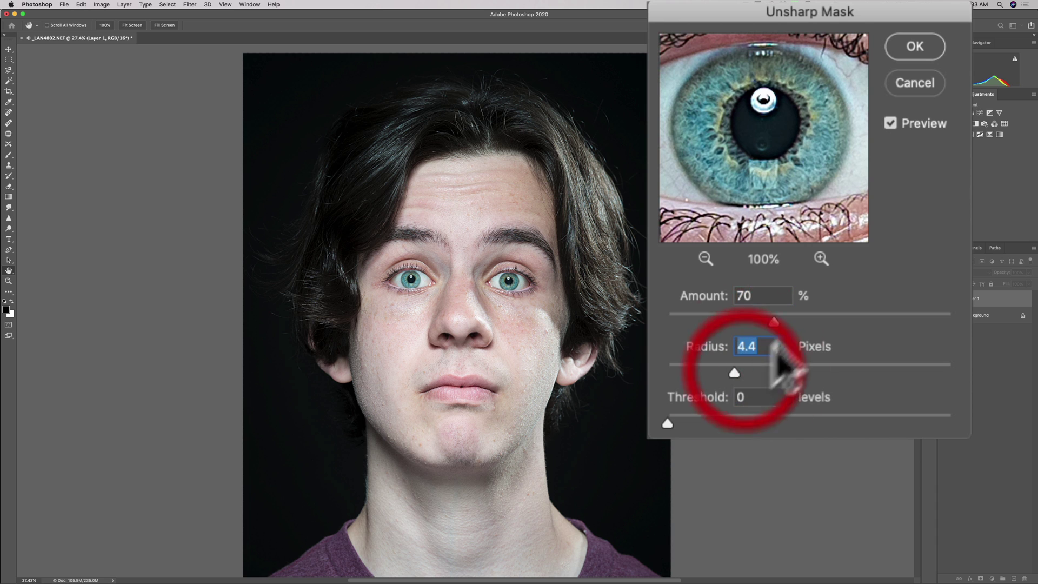
Step: Zoom the photo to 50% and toggle Preview to compare the 70%, 4.4-pixel sharpening against the original
left_click(888, 121)
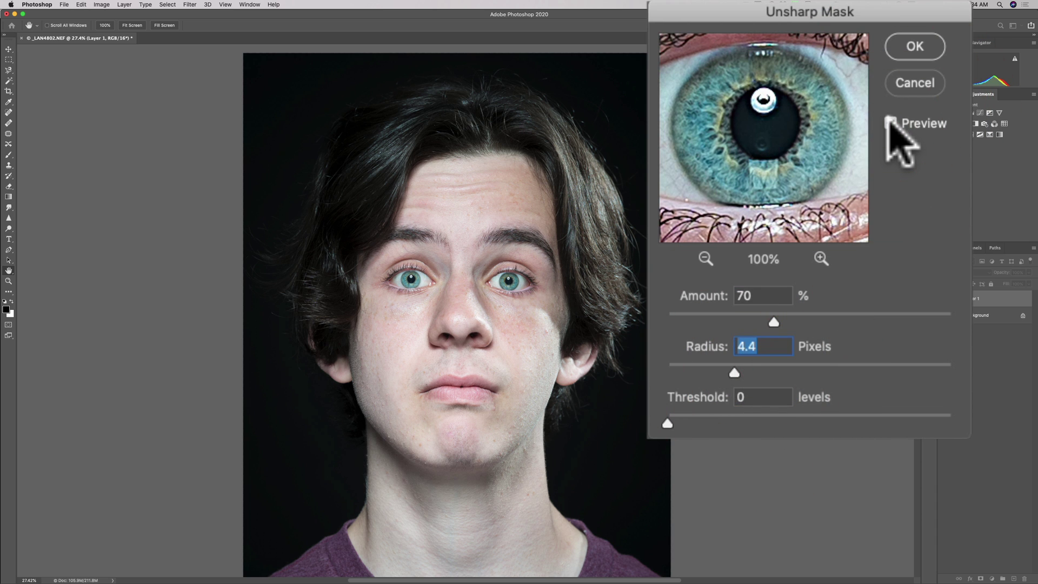
left_click(889, 121)
left_click(888, 122)
left_click(889, 121)
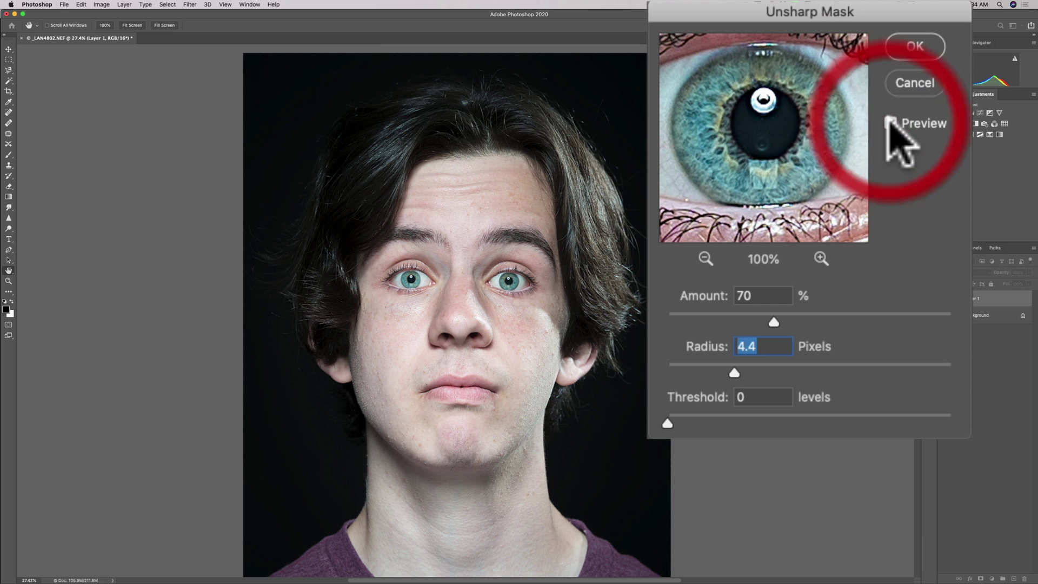
left_click(890, 123)
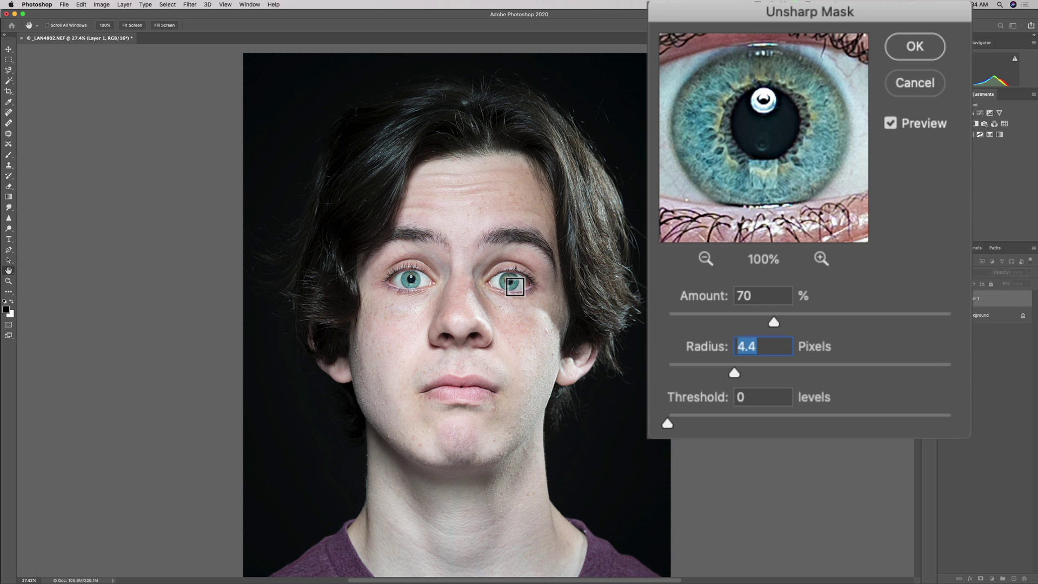
key("super+equal")
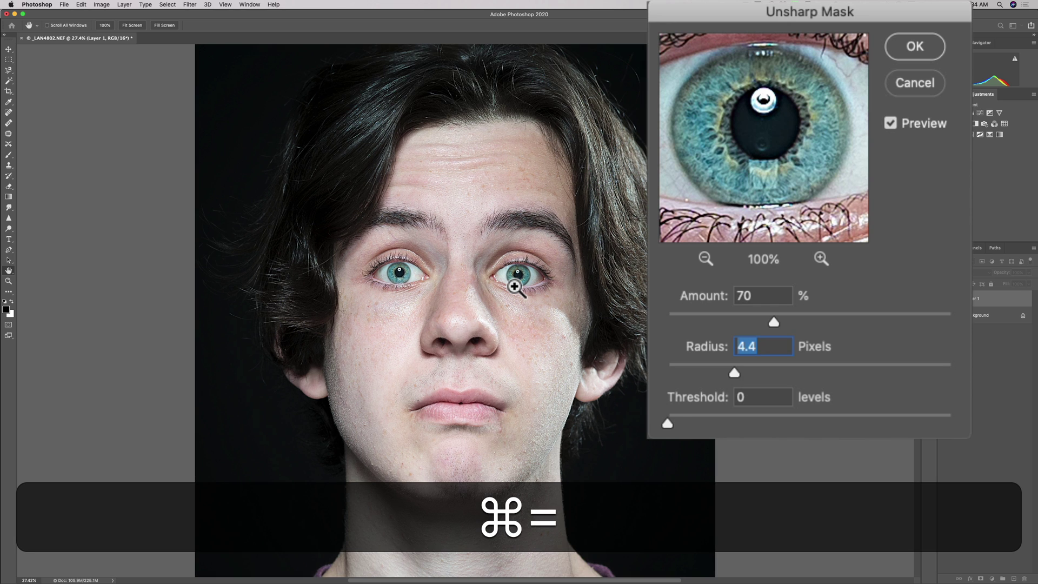
key("super+equal")
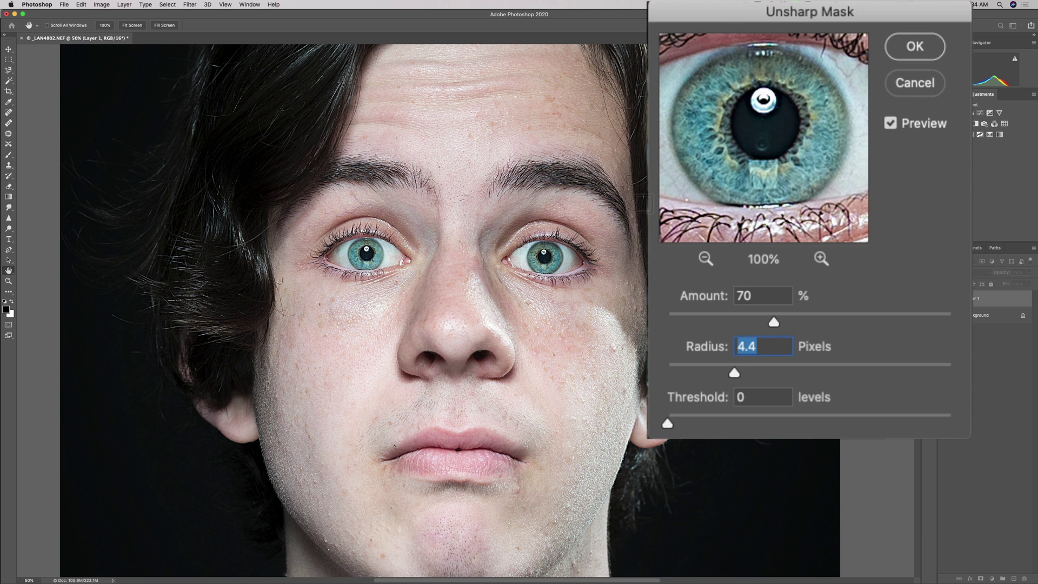
left_click(889, 122)
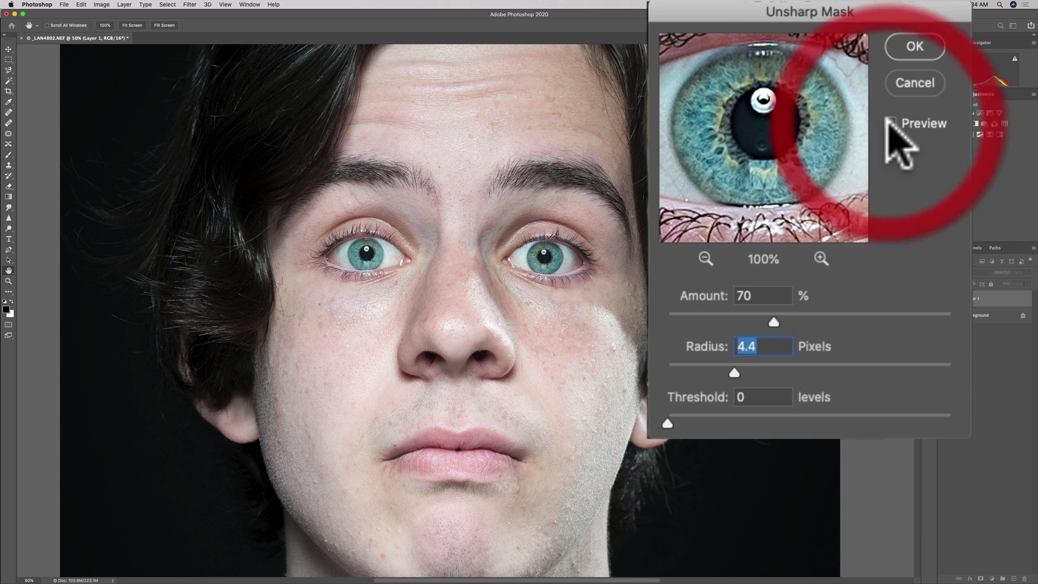
left_click(889, 122)
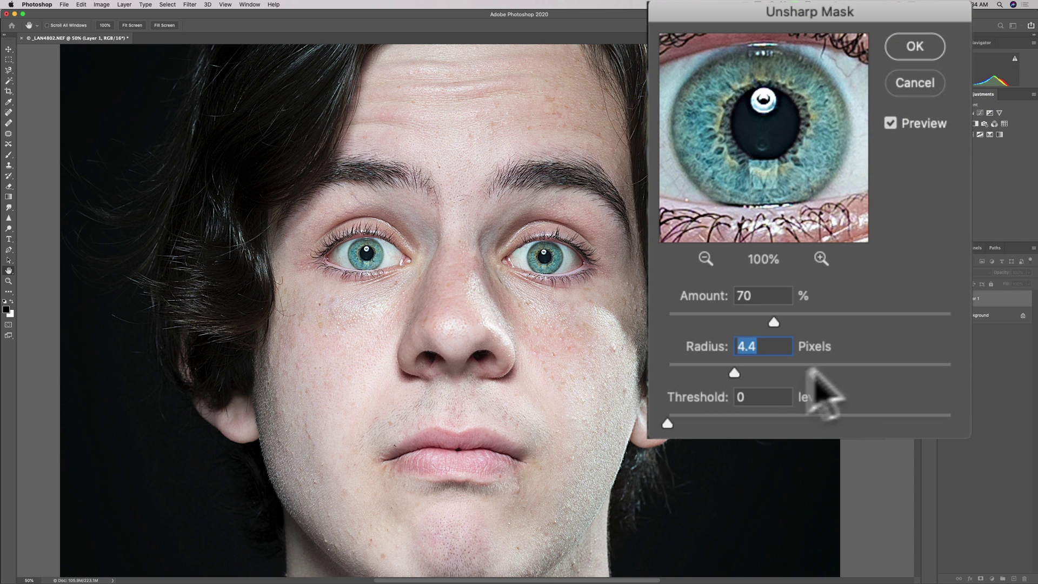
Step: Try Threshold at 7 and 25 levels with Preview comparisons, then settle on 20 levels
left_click_drag(662, 420, 706, 422)
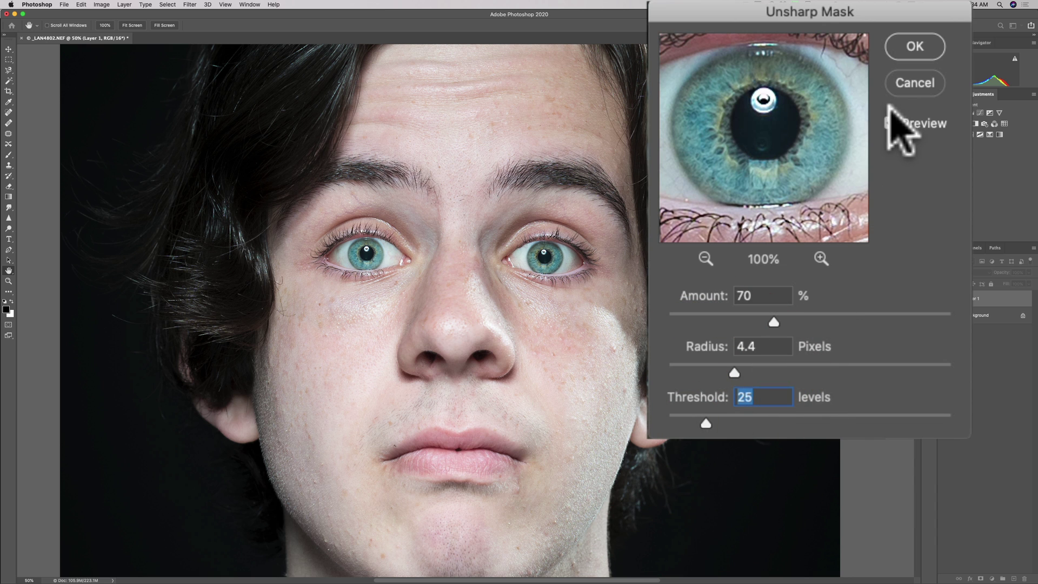
left_click(889, 123)
left_click(890, 124)
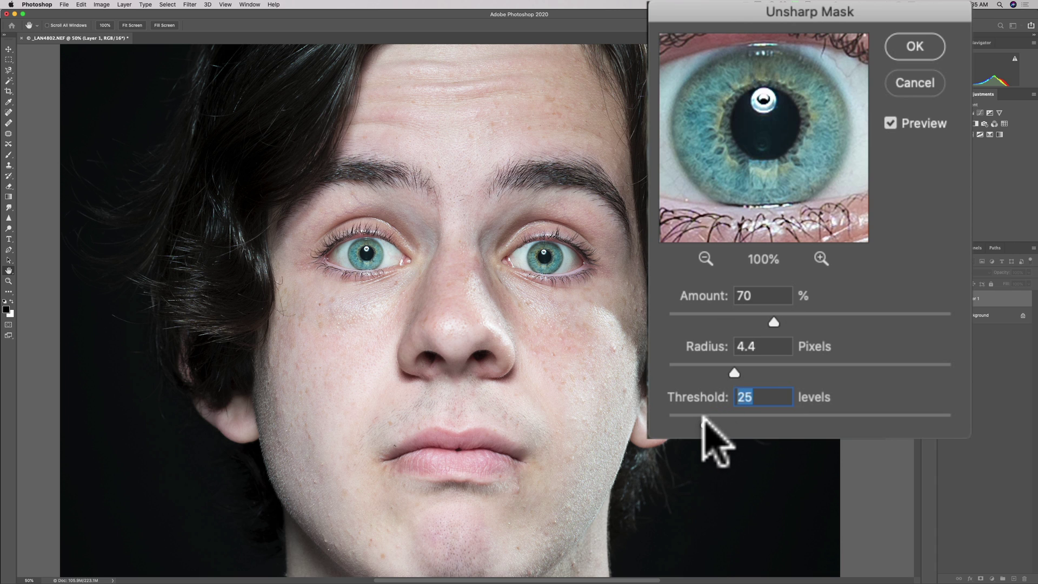
left_click_drag(707, 411, 707, 425)
left_click(890, 124)
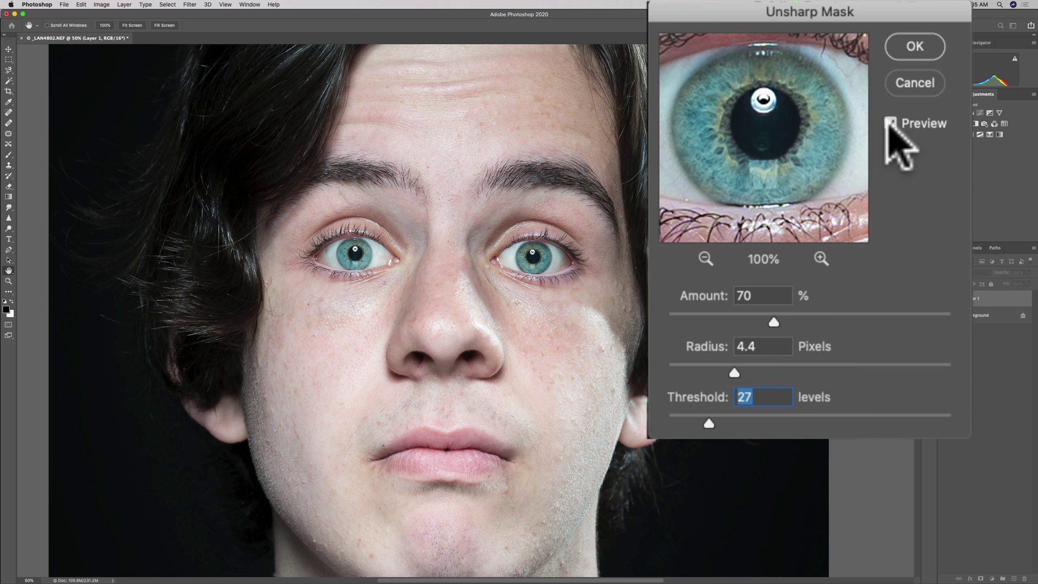
left_click(889, 124)
left_click(889, 125)
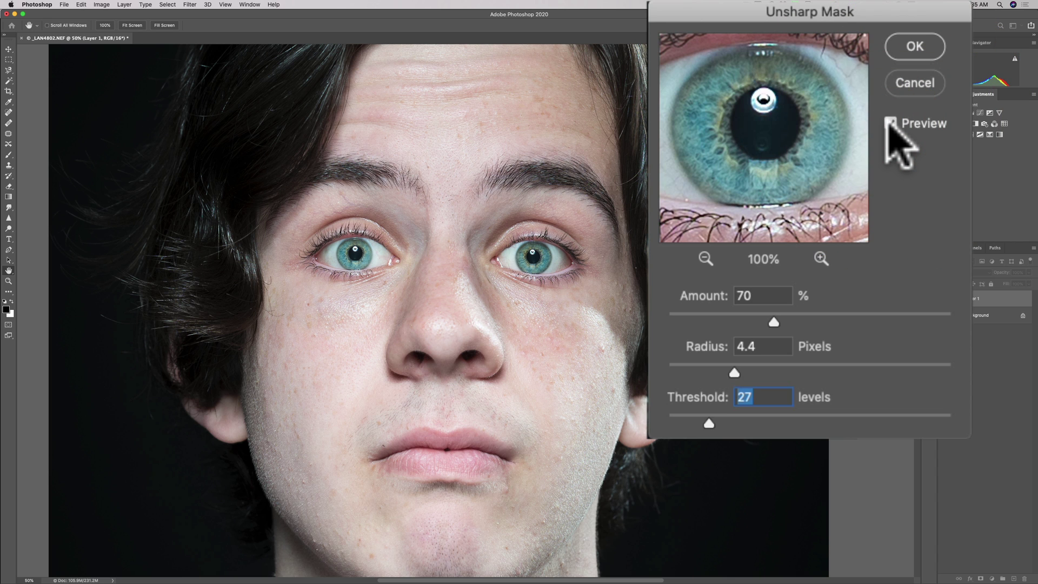
left_click_drag(708, 423, 698, 425)
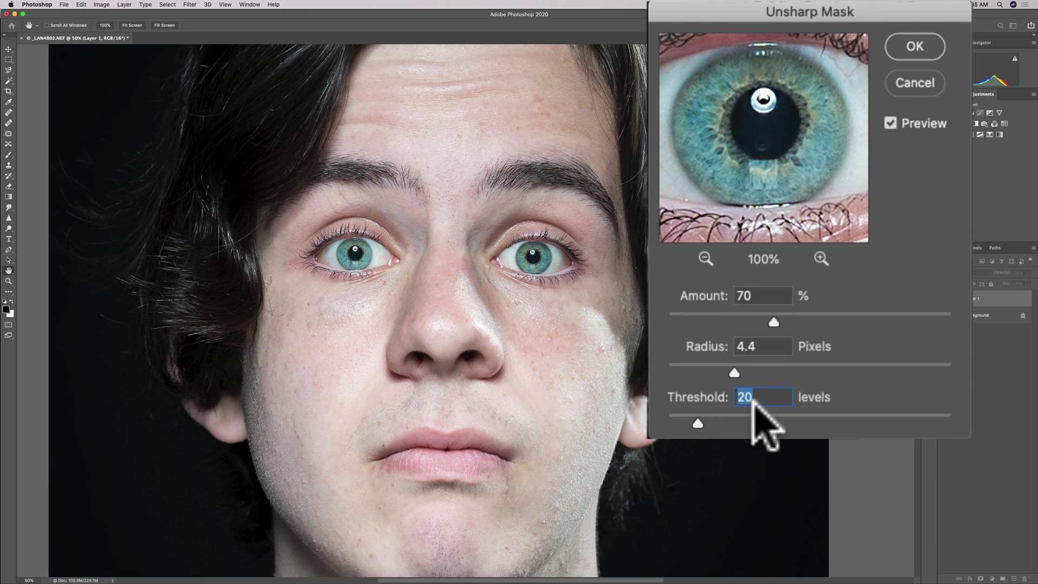
left_click(891, 122)
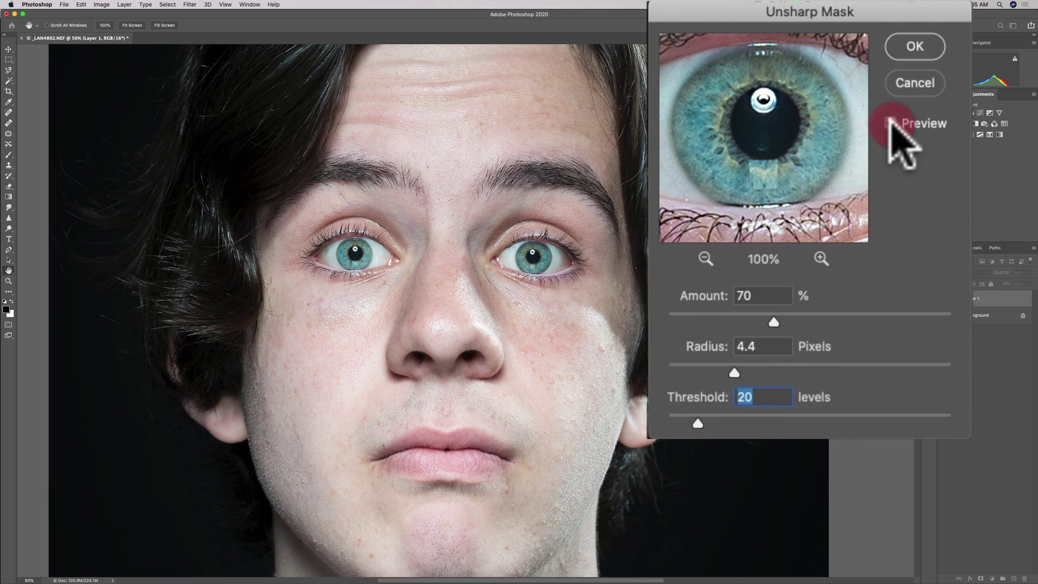
left_click(890, 123)
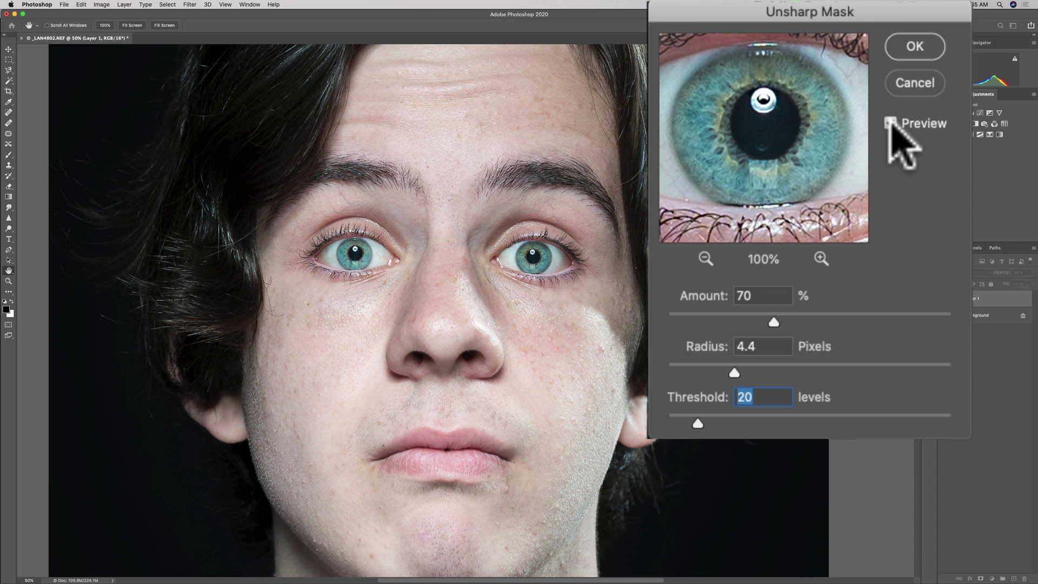
Step: Apply the Unsharp Mask to Layer 1 and fit the whole portrait on screen with Cmd+0
left_click(915, 47)
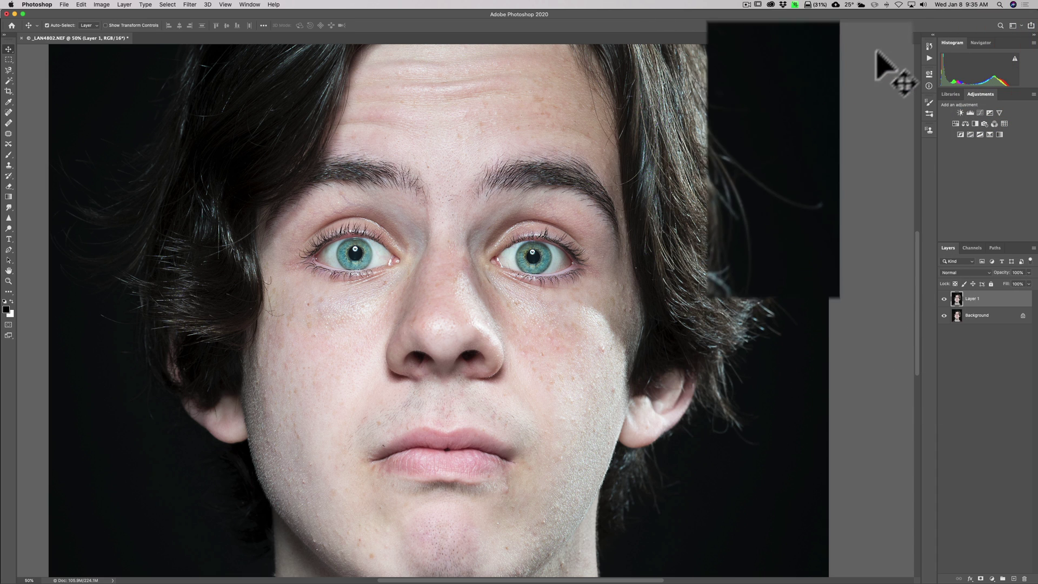
key("super")
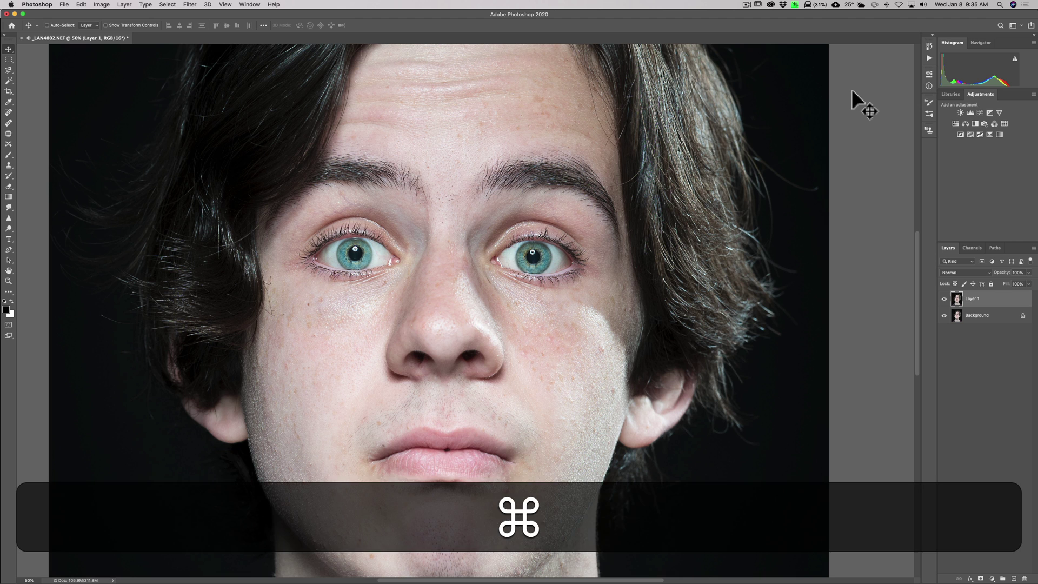
key("super+0")
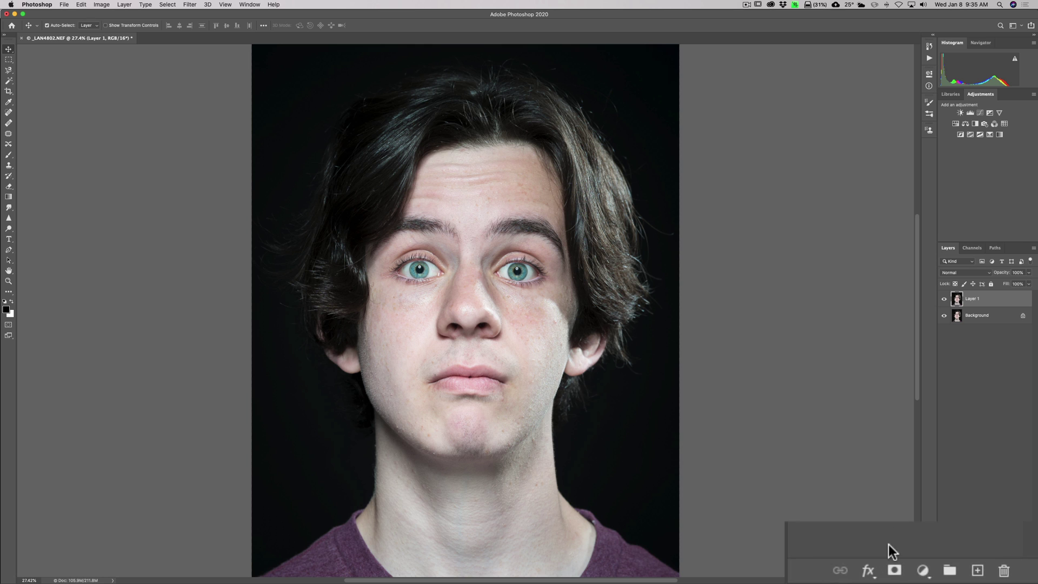
Step: Add a white layer mask to Layer 1, pick the Brush, and set black as the foreground colour
left_click(895, 573)
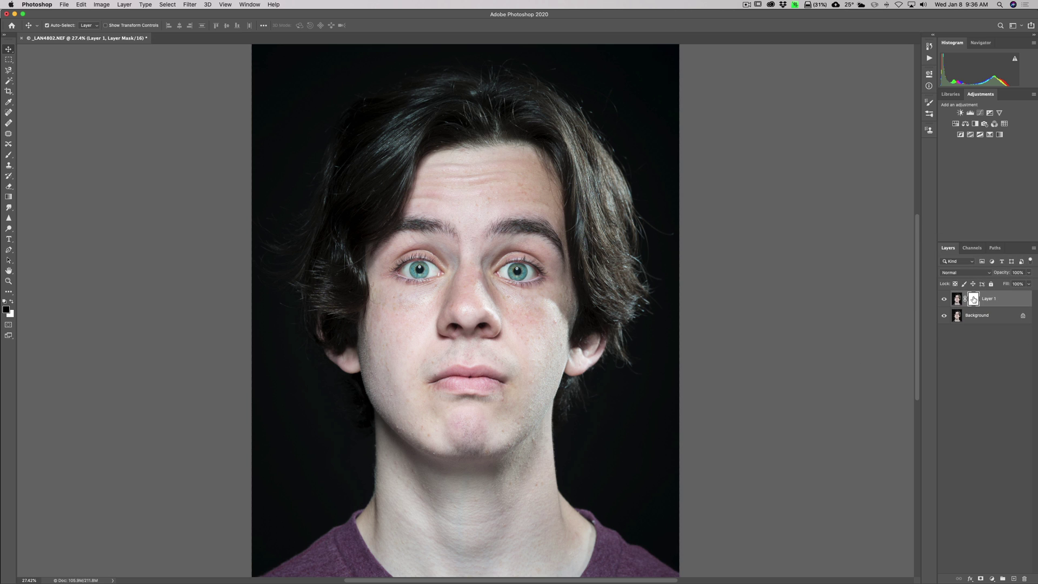
key("b")
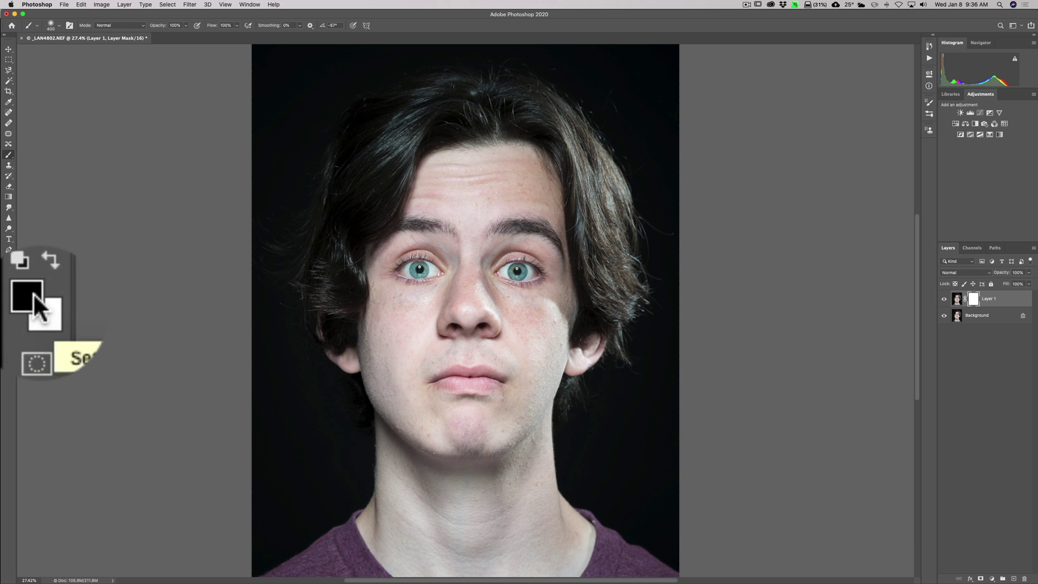
key("d")
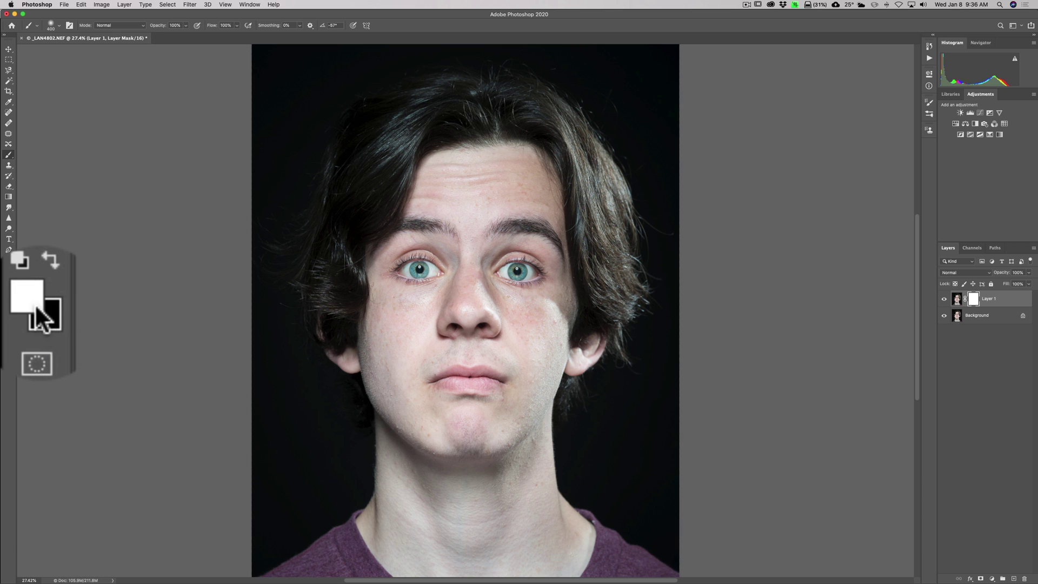
key("x")
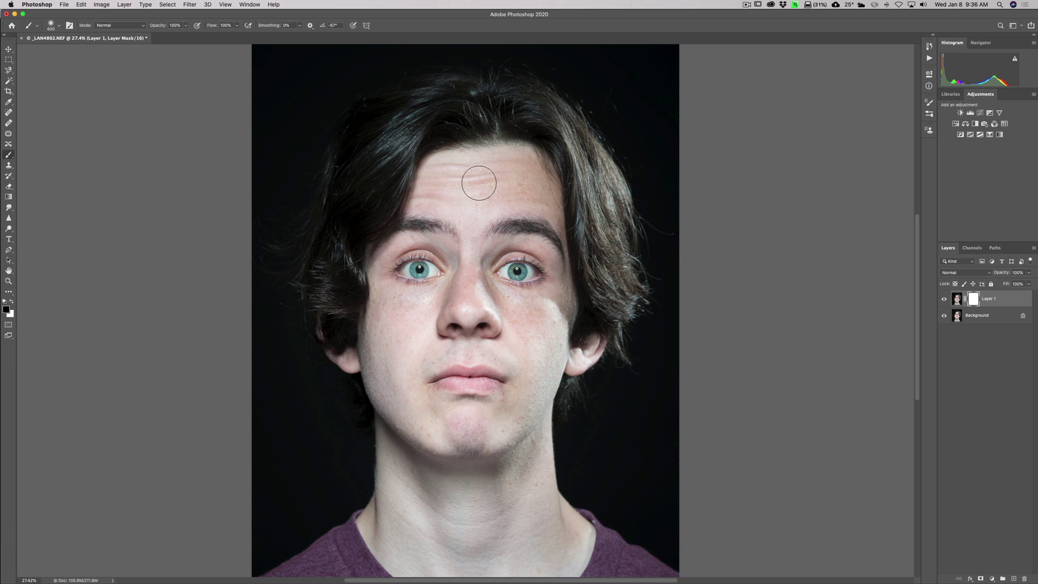
Step: Set the brush to 500 pixels and paint black on the mask over the forehead, cheek and jaw
key("bracketright")
key("bracketleft")
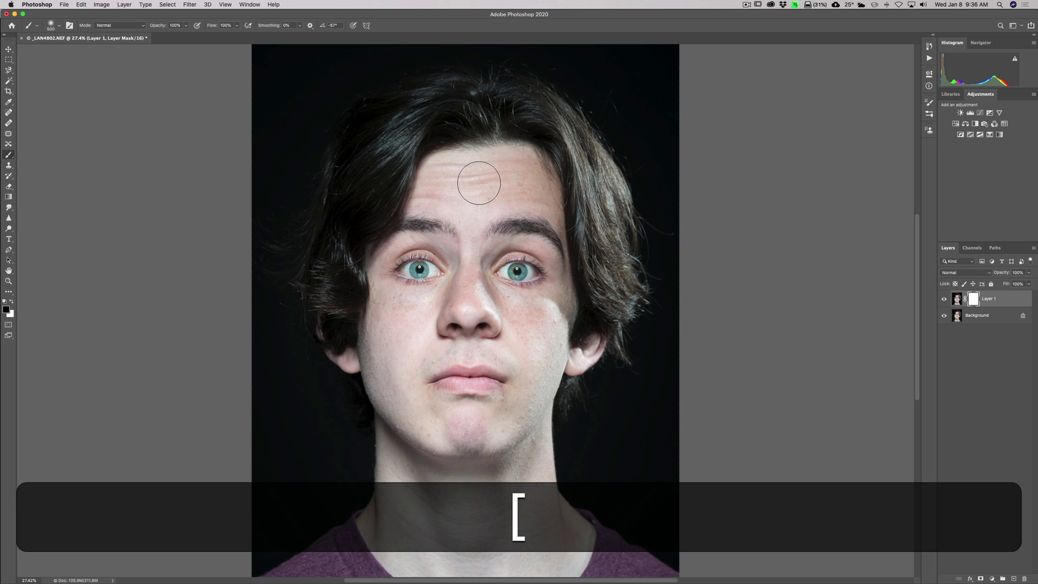
mouse_move(480, 179)
left_mouse_down()
mouse_move(523, 177)
mouse_move(437, 188)
mouse_move(466, 204)
mouse_move(549, 186)
mouse_move(497, 192)
mouse_move(484, 205)
mouse_move(471, 282)
mouse_move(413, 313)
mouse_move(390, 311)
mouse_move(512, 314)
mouse_move(529, 318)
mouse_move(532, 336)
mouse_move(435, 329)
mouse_move(397, 364)
mouse_move(381, 307)
mouse_move(381, 316)
mouse_move(535, 319)
mouse_move(534, 382)
mouse_move(486, 420)
left_mouse_up()
mouse_move(400, 367)
left_mouse_down()
mouse_move(391, 338)
mouse_move(400, 377)
mouse_move(442, 427)
mouse_move(496, 420)
left_mouse_up()
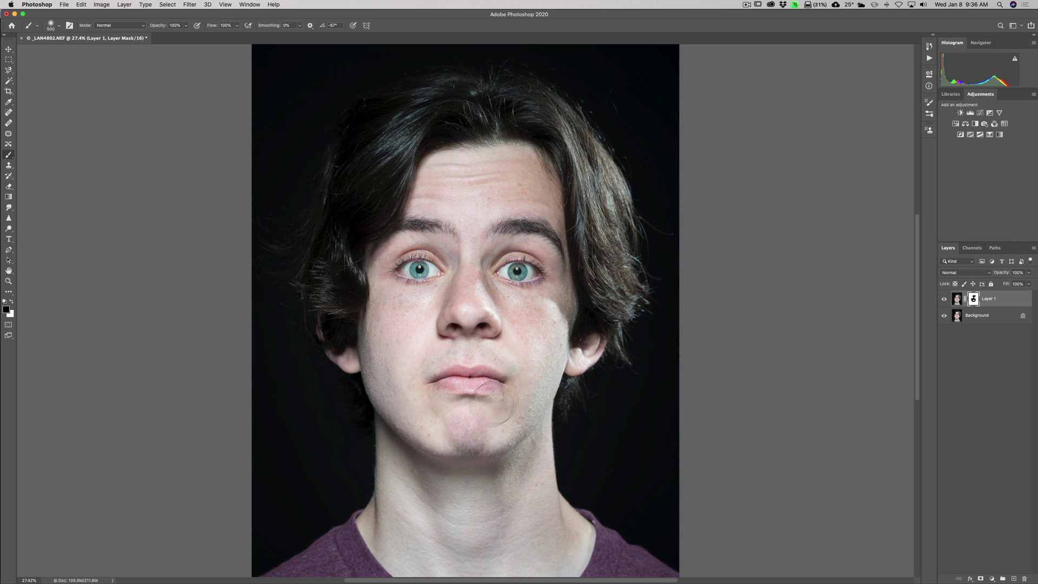